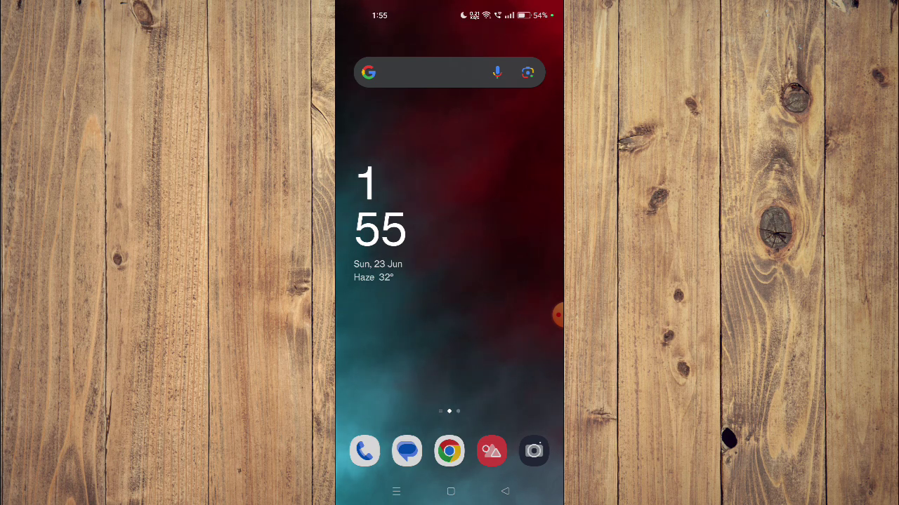
- Open the Play Store from the app drawer and search for 'RFE/RL'
drag(449, 366, 449, 176)
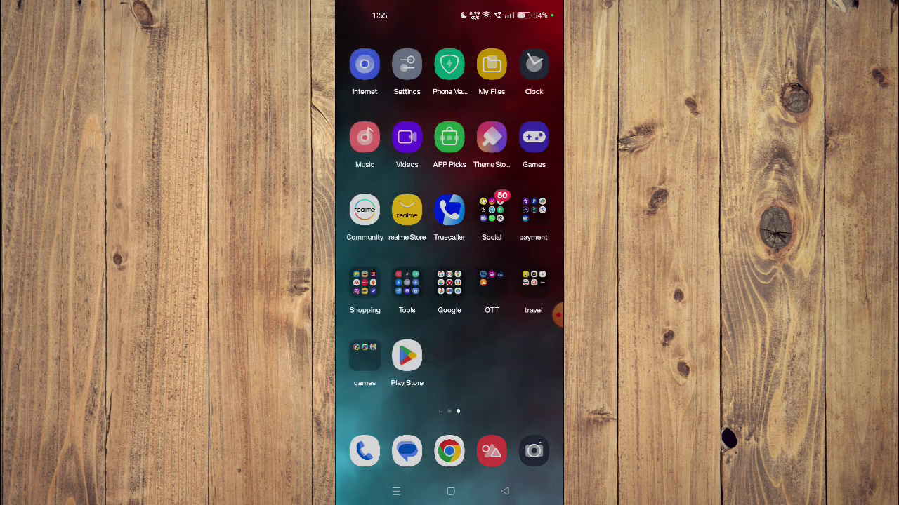
click(407, 355)
click(419, 41)
text(RFE/RL)
key(Return)
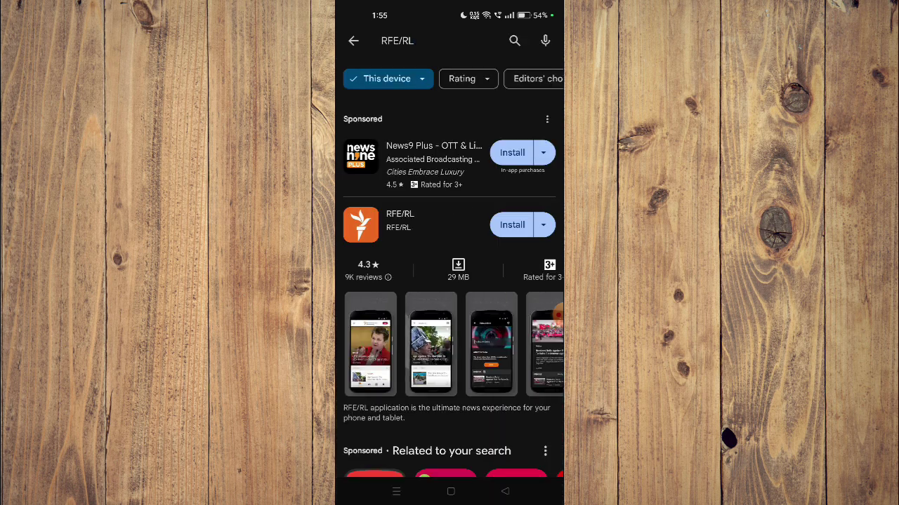
- Open the RFE/RL app's details page from the search results
click(400, 221)
drag(449, 351, 450, 203)
scroll(450, 253, down, 5)
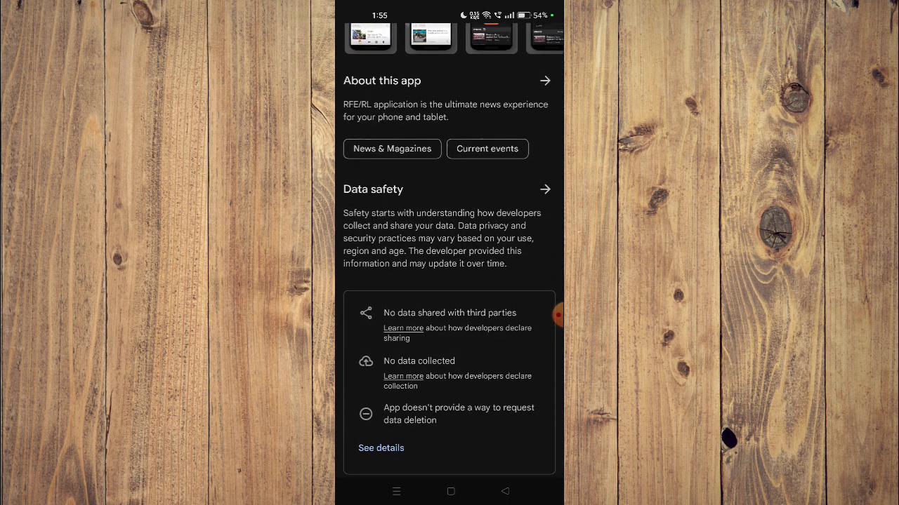
scroll(450, 253, down, 3)
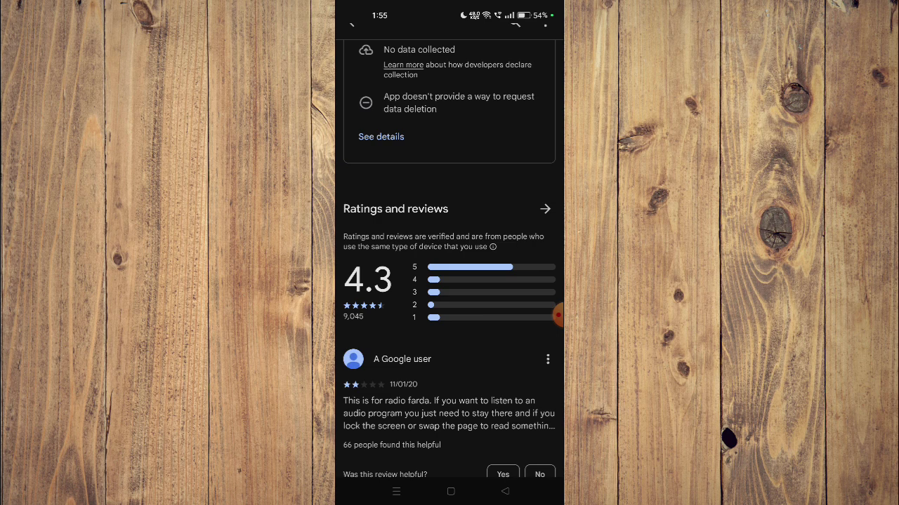
scroll(449, 253, up, 10)
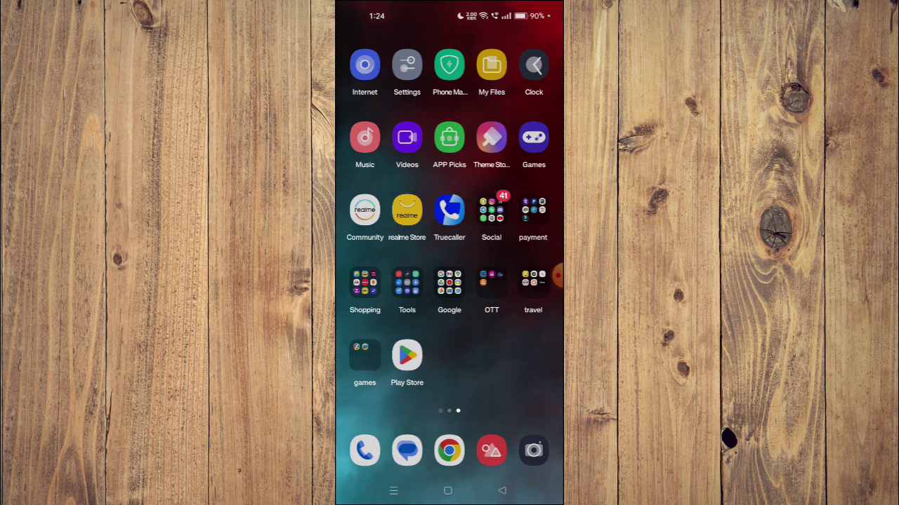
click(558, 276)
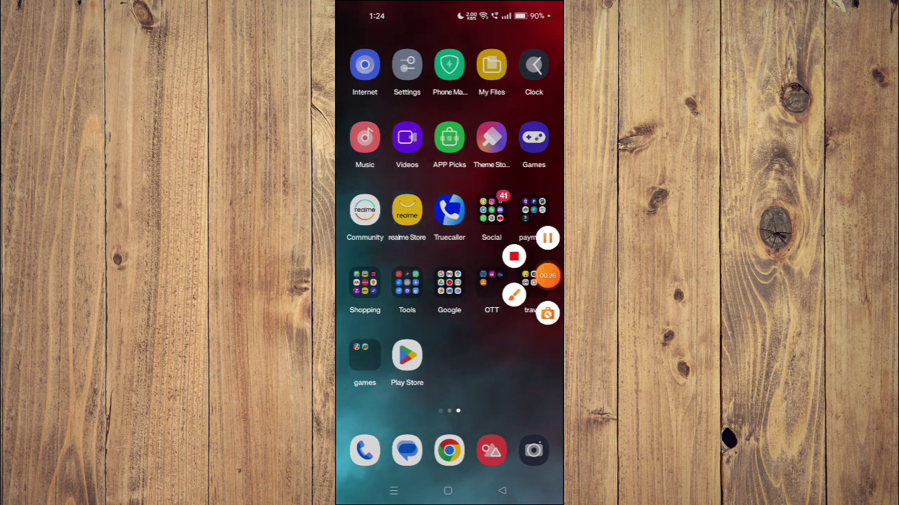
click(547, 276)
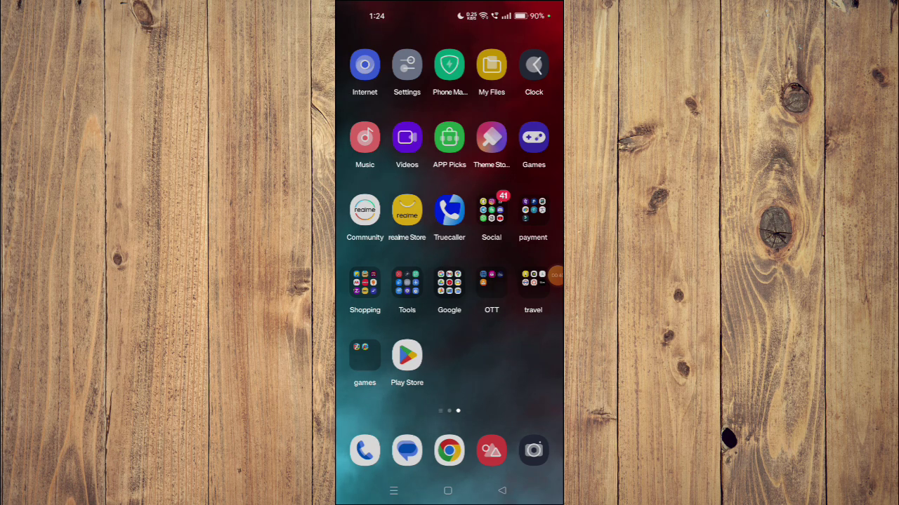